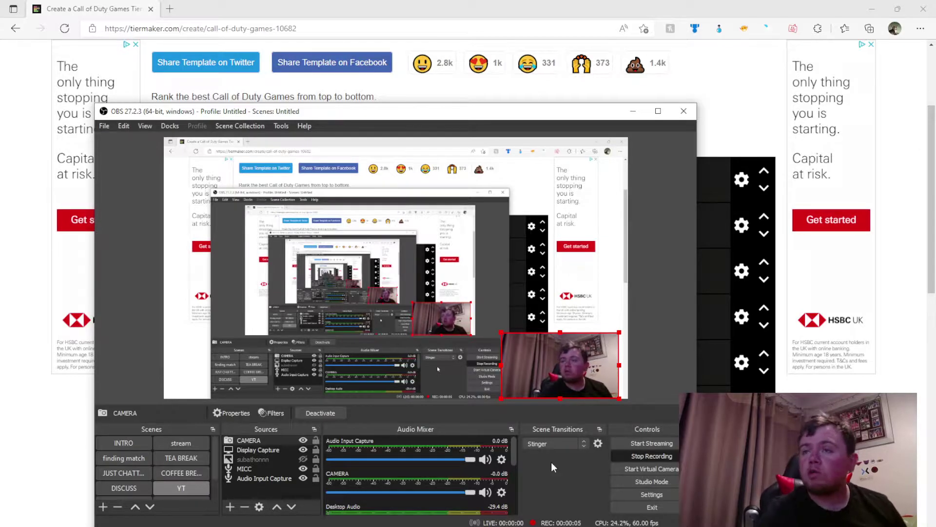
# Bring the TierMaker Call of Duty tier list page in front of OBS Studio
pyautogui.click(136, 47)
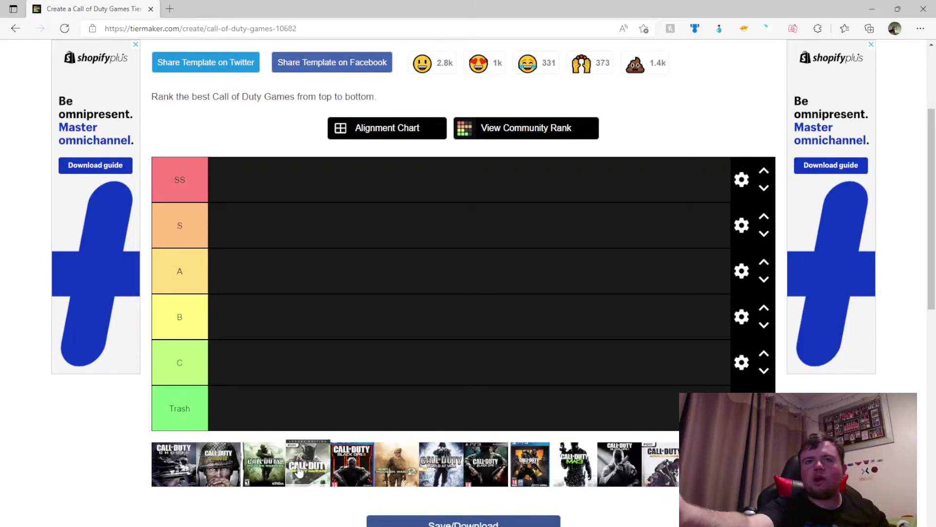
# Put Infinite Warfare in Trash, then try another cover in tier B before moving it again
pyautogui.moveTo(307, 463); pyautogui.dragTo(234, 410)
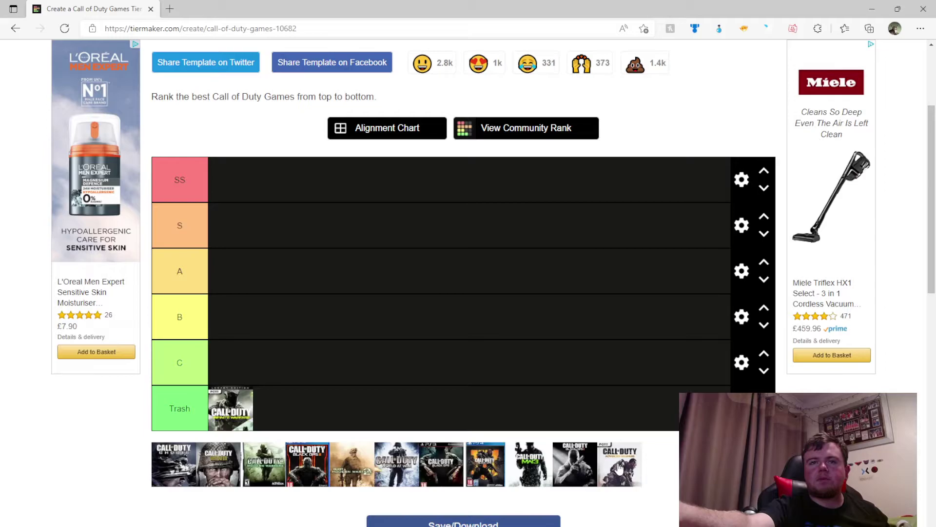
pyautogui.moveTo(620, 468); pyautogui.dragTo(231, 344)
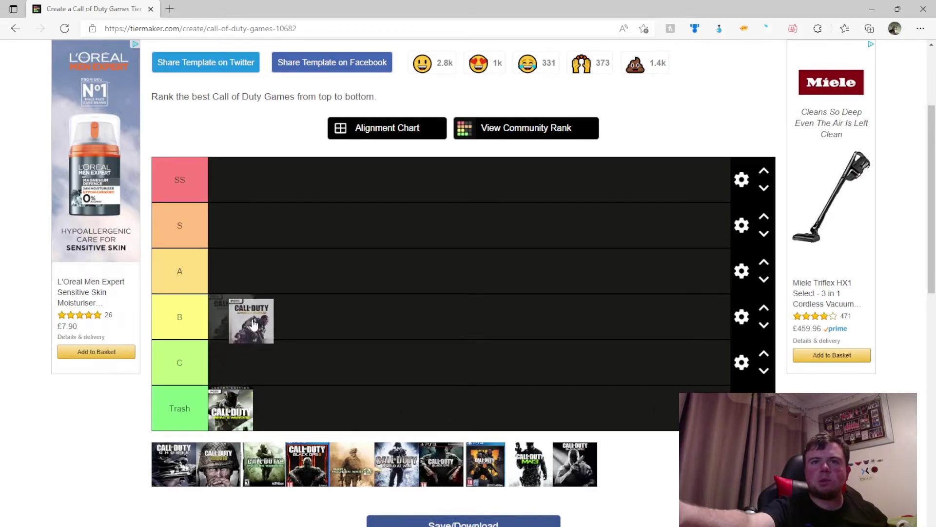
pyautogui.moveTo(231, 343)
pyautogui.mouseDown()
pyautogui.moveTo(236, 362)
pyautogui.moveTo(230, 329)
pyautogui.moveTo(641, 467)
pyautogui.mouseUp()
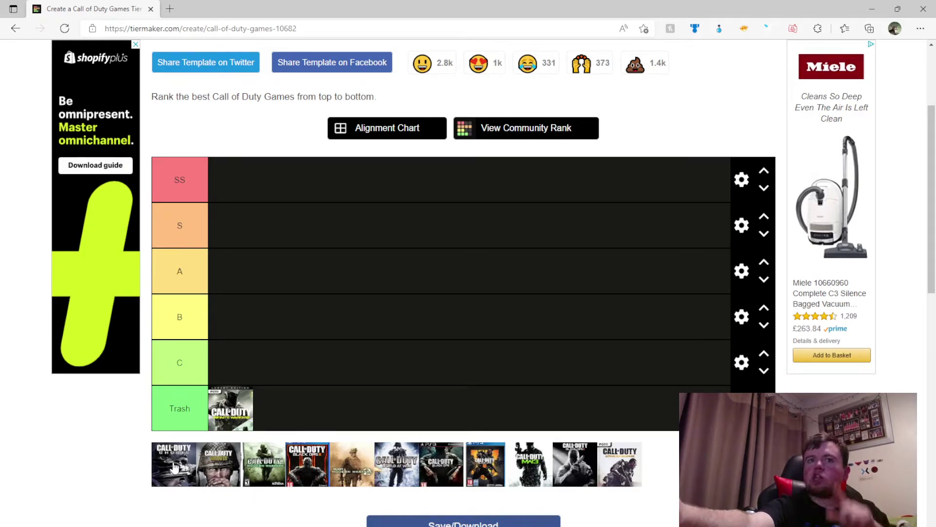
# Rank Ghosts and Modern Warfare in B, WWII in C, and Black Ops 3 in A
pyautogui.moveTo(174, 467); pyautogui.dragTo(234, 327)
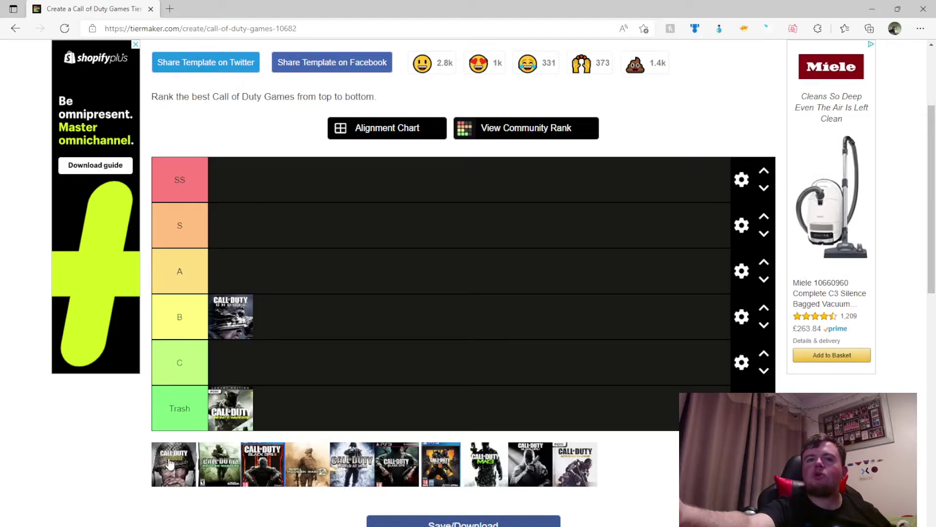
pyautogui.moveTo(170, 463); pyautogui.dragTo(230, 362)
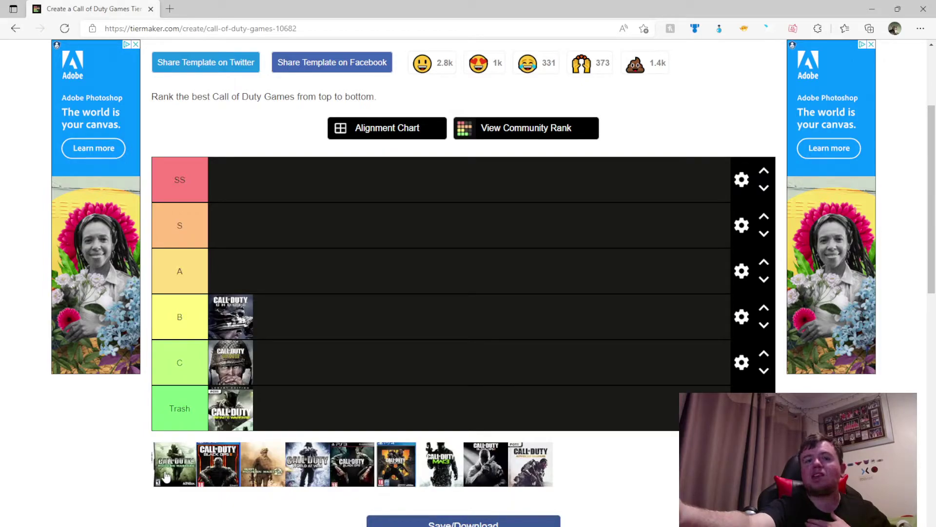
pyautogui.moveTo(169, 472); pyautogui.dragTo(240, 284)
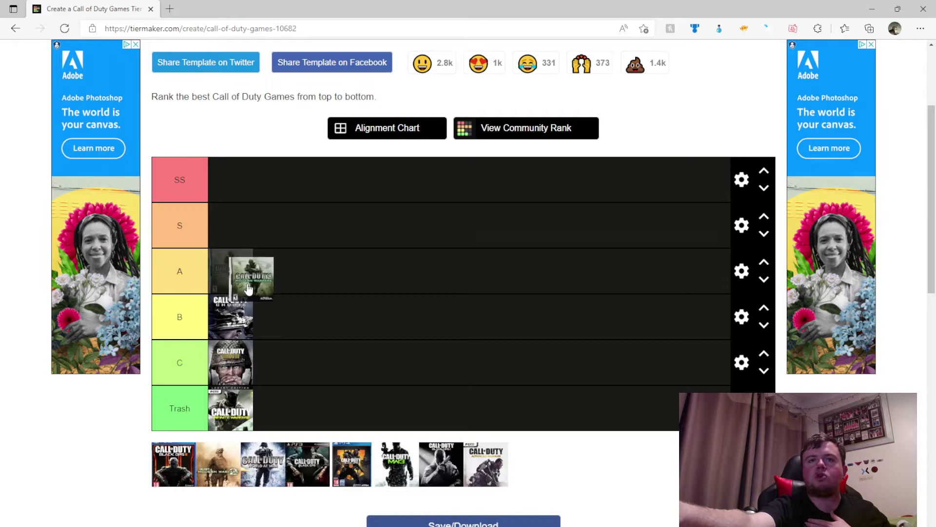
pyautogui.moveTo(240, 283); pyautogui.dragTo(278, 326)
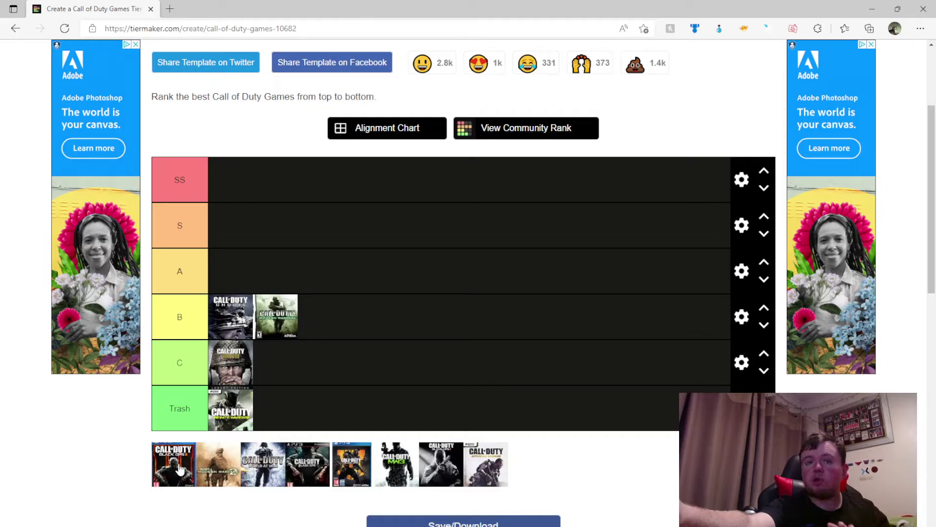
pyautogui.moveTo(179, 469)
pyautogui.mouseDown()
pyautogui.moveTo(235, 268)
pyautogui.moveTo(237, 276)
pyautogui.mouseUp()
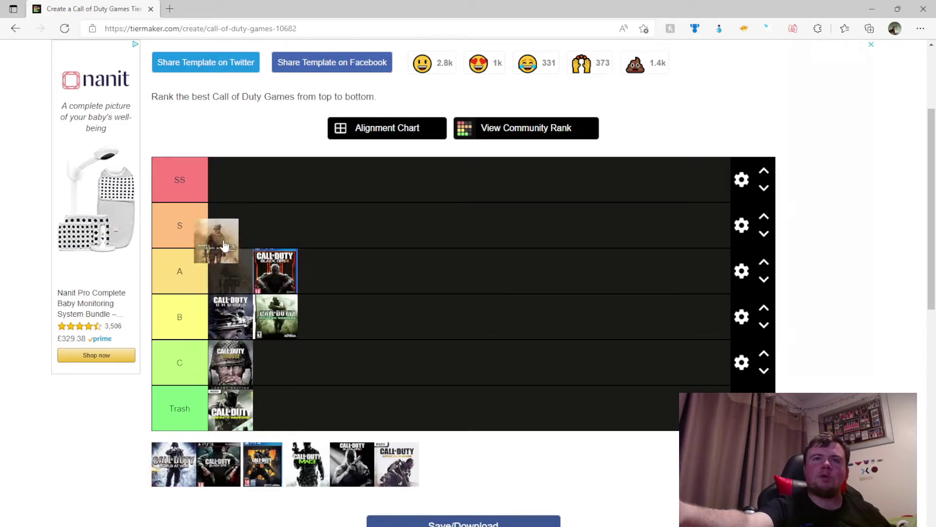
# Put Modern Warfare 2 and World at War in SS, and Black Ops in S
pyautogui.moveTo(183, 481); pyautogui.dragTo(229, 180)
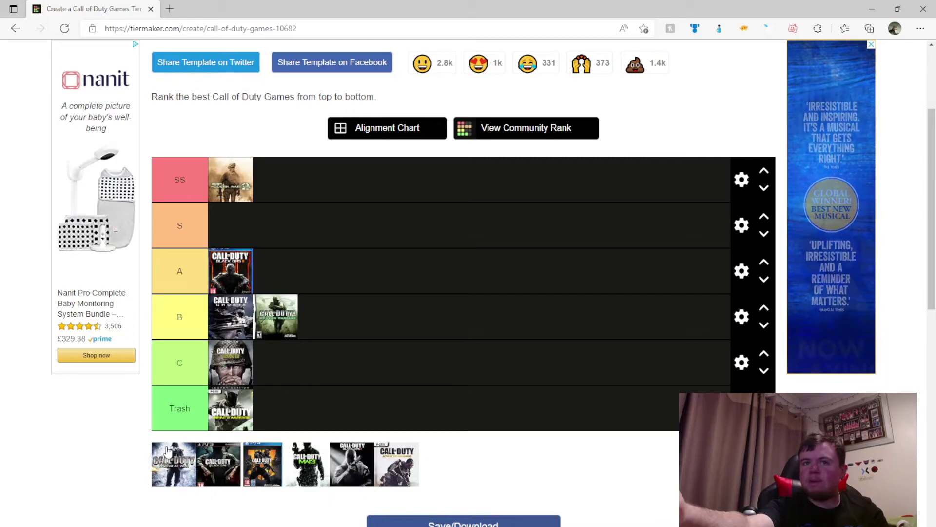
pyautogui.moveTo(168, 457); pyautogui.dragTo(296, 187)
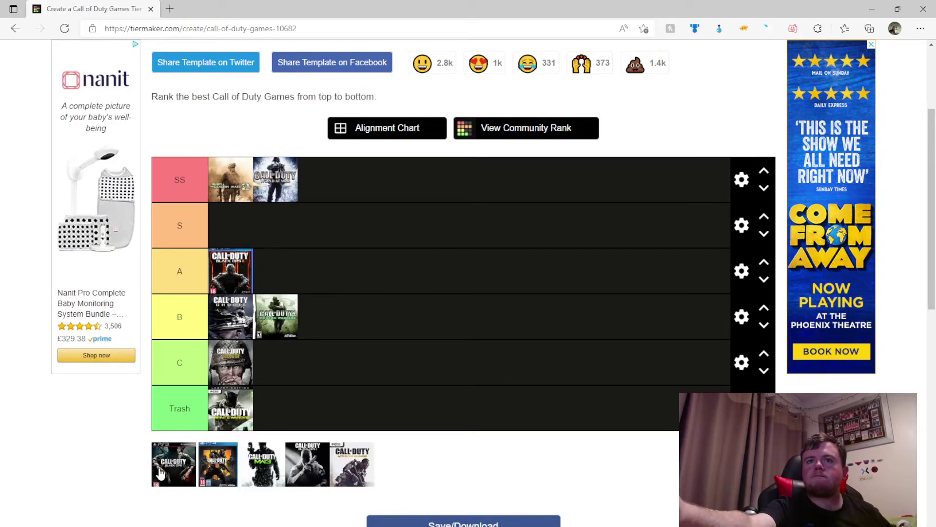
pyautogui.moveTo(160, 475); pyautogui.dragTo(225, 237)
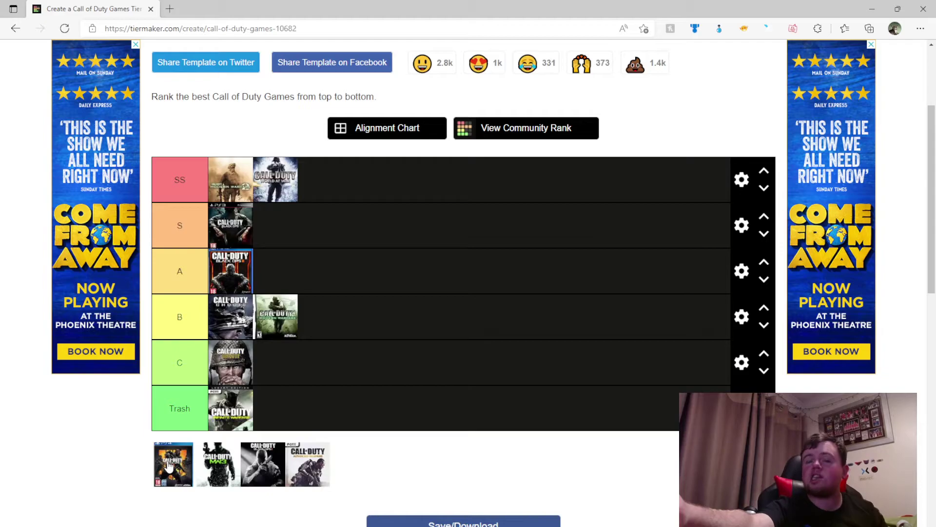
# Place Black Ops 4 and Advanced Warfare in B, MW3 in SS, and Black Ops 2 in A
pyautogui.moveTo(170, 466); pyautogui.dragTo(333, 314)
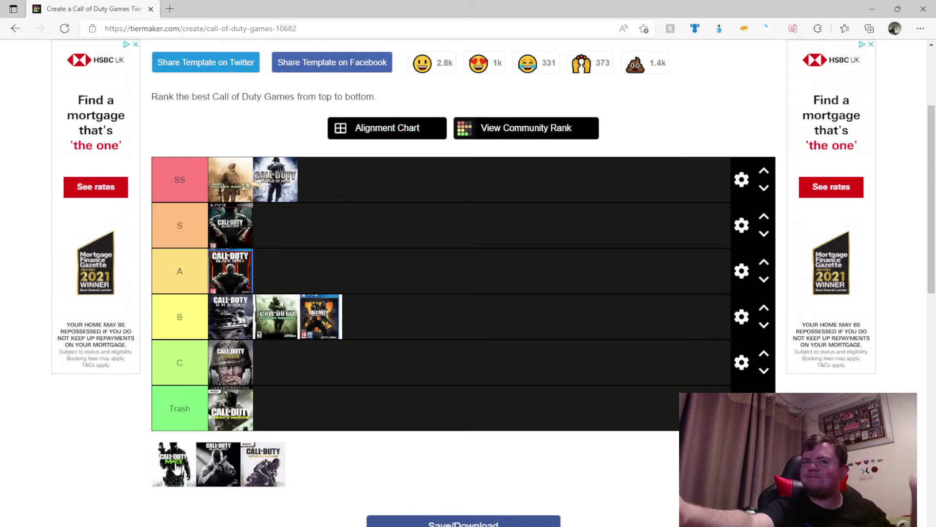
pyautogui.moveTo(174, 465); pyautogui.dragTo(322, 192)
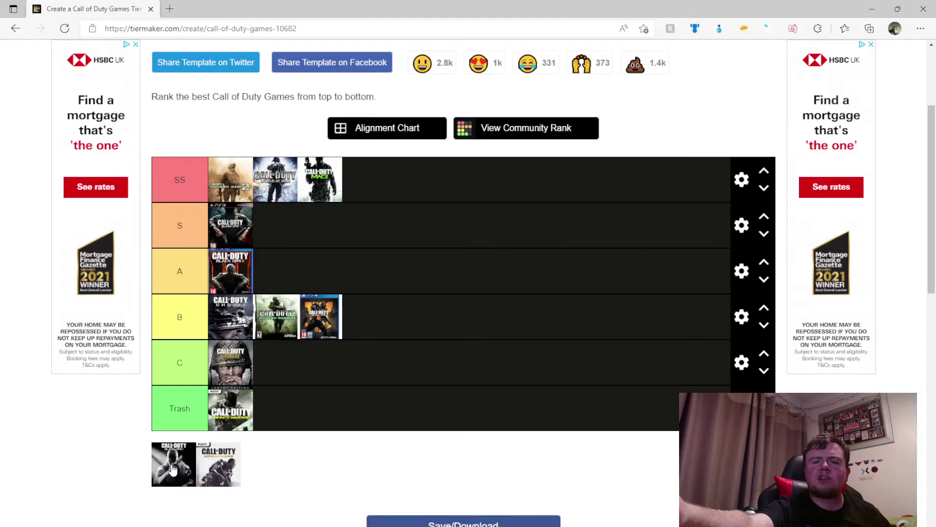
pyautogui.moveTo(174, 469); pyautogui.dragTo(219, 416)
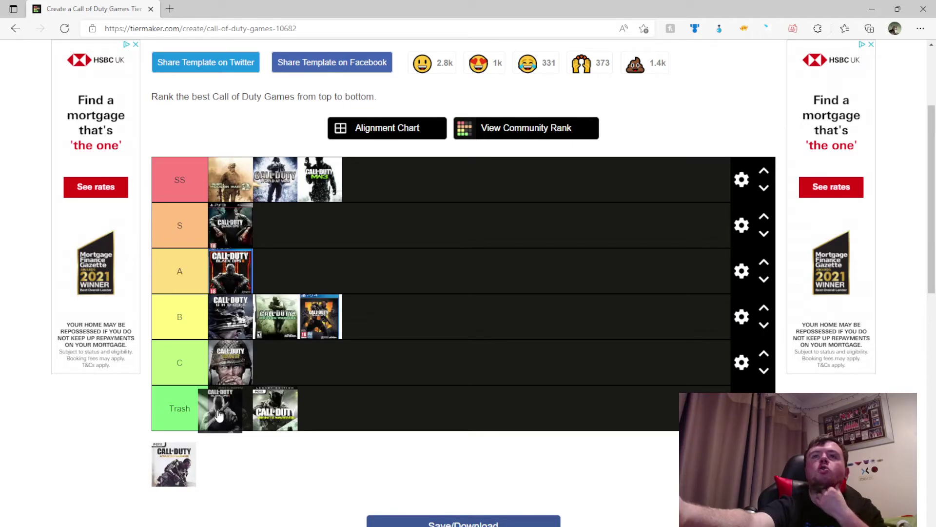
pyautogui.moveTo(218, 415)
pyautogui.mouseDown()
pyautogui.moveTo(232, 238)
pyautogui.moveTo(278, 274)
pyautogui.mouseUp()
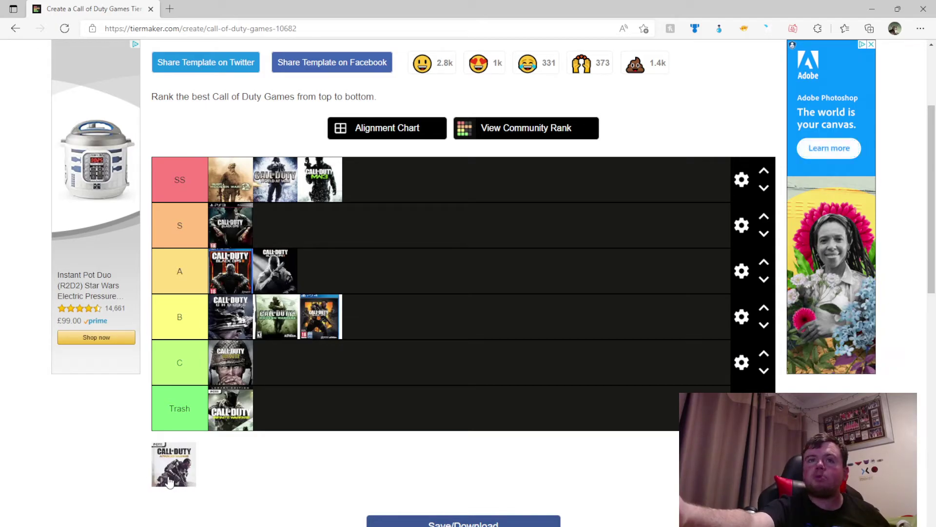
pyautogui.moveTo(168, 479); pyautogui.dragTo(320, 397)
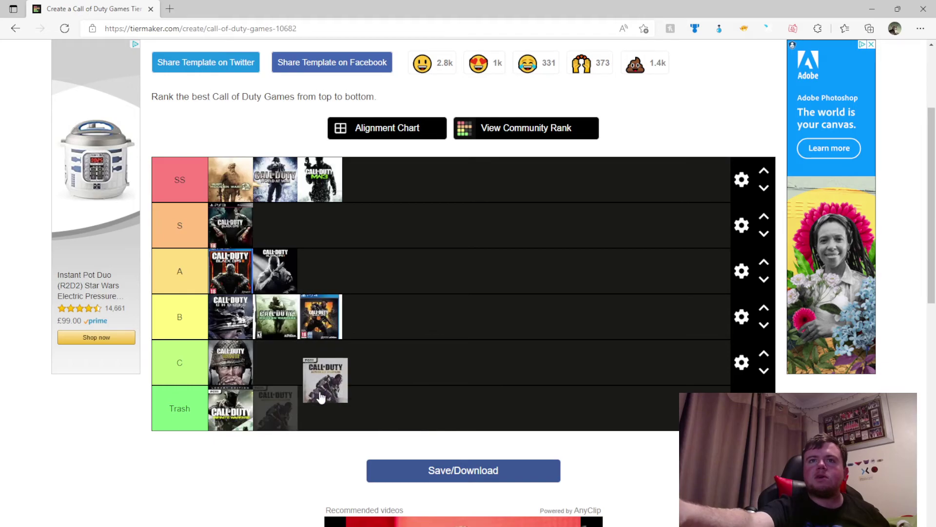
pyautogui.moveTo(320, 398); pyautogui.dragTo(358, 333)
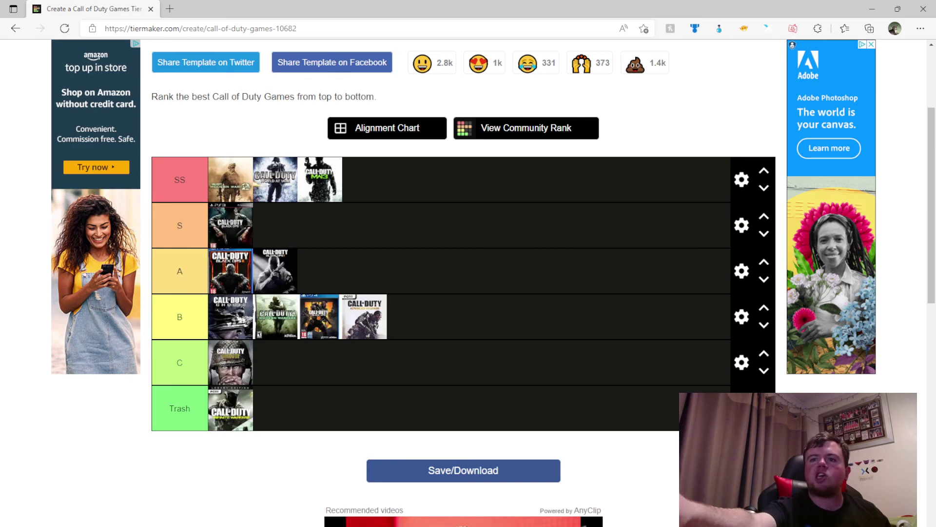
# Switch back to the OBS Studio recorder window with Alt+Tab
pyautogui.hotkey('alt', 'Tab')
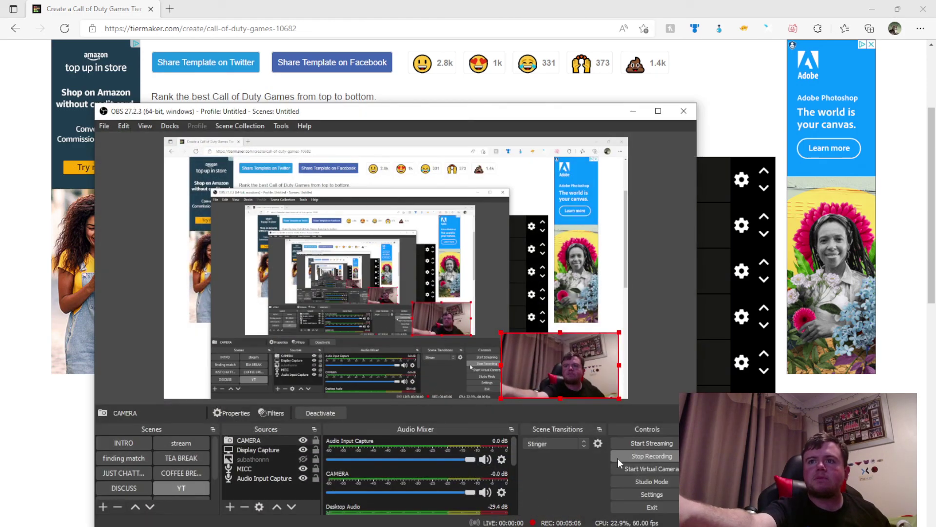